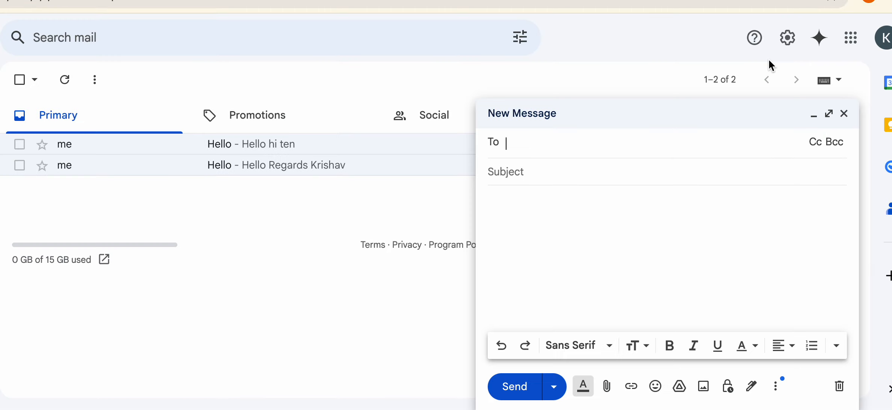
- Start the email body with a greeting to the recipient by first name and the line "Hope you are doing well,"
type("Hi")
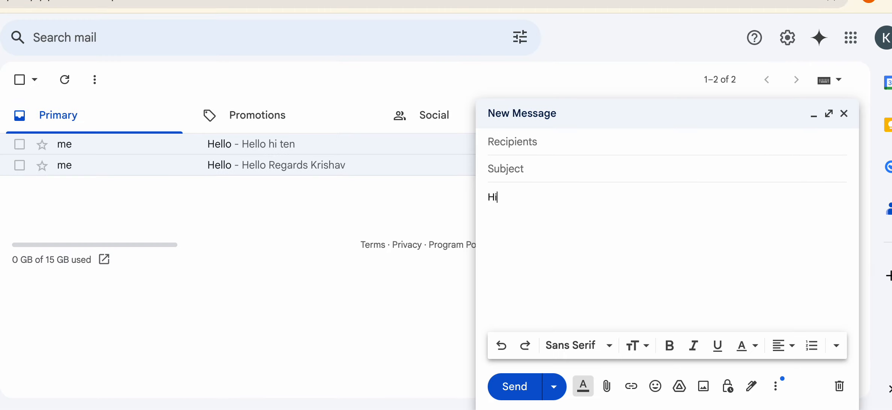
type(" Jho")
key("BackSpace")
key("BackSpace")
type("o")
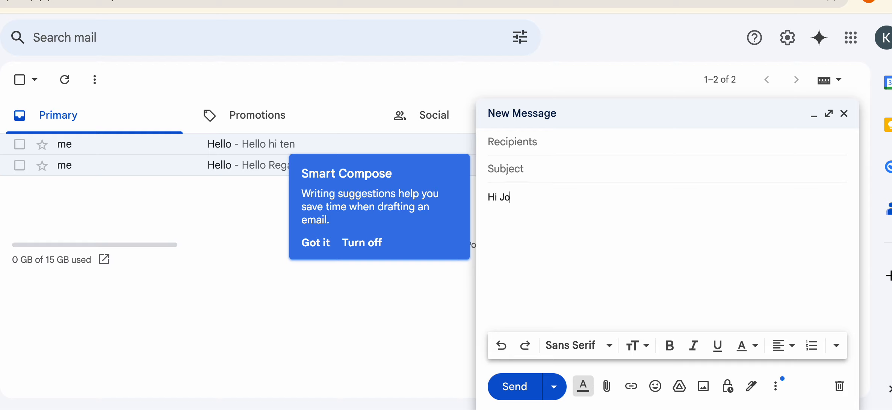
type("hnHBopope you ")
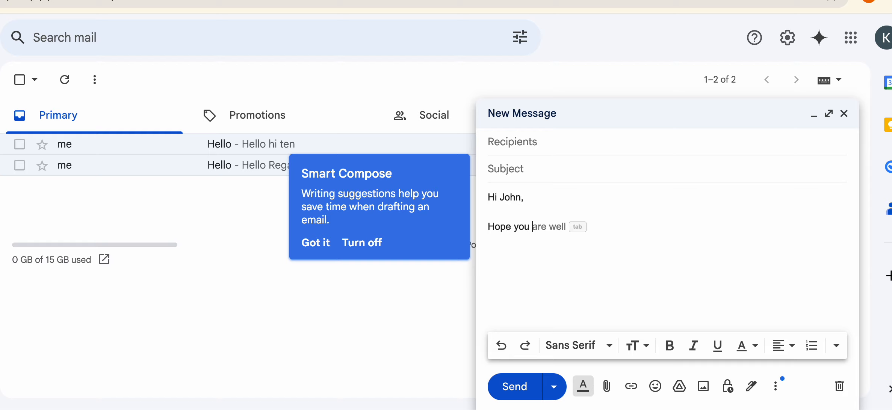
type("are doiang")
key("BackSpace")
key("BackSpace")
key("BackSpace")
type("ng well,  ")
- Add the sentence "Please find attached details." and close the message with "Regards" and the sender's first name
type("Please find attac")
type("hed ")
type("details.")
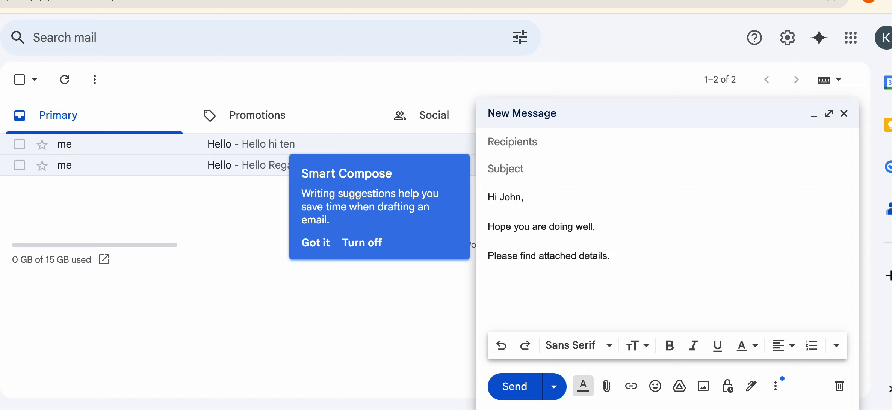
key("Return")
type("Regards")
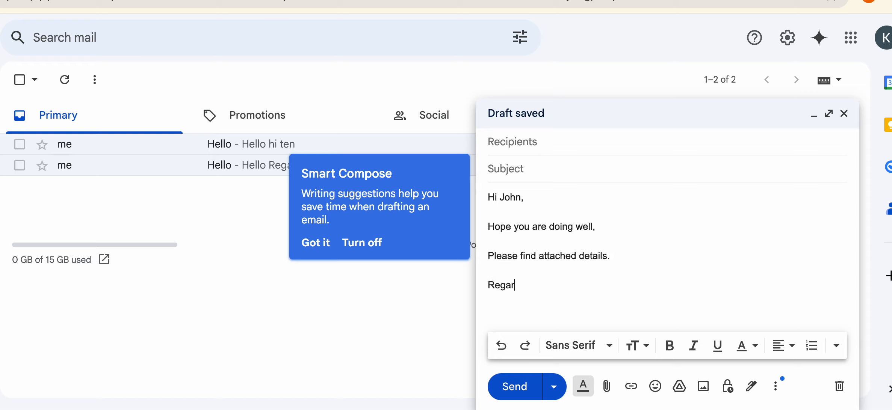
key("Return")
type("Krish")
- Undo the last few edits to the sender's name in the sign-off, and redo them
left_click(502, 346)
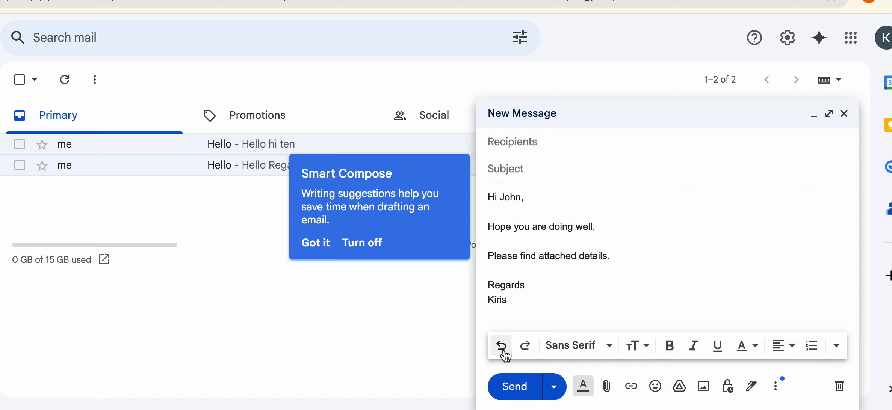
left_click(502, 347)
left_click(503, 348)
left_click(503, 347)
left_click(526, 347)
left_click(525, 347)
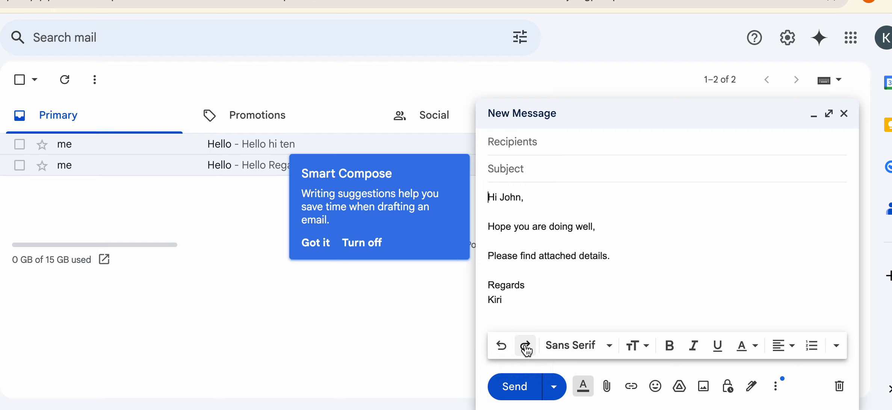
left_click(526, 347)
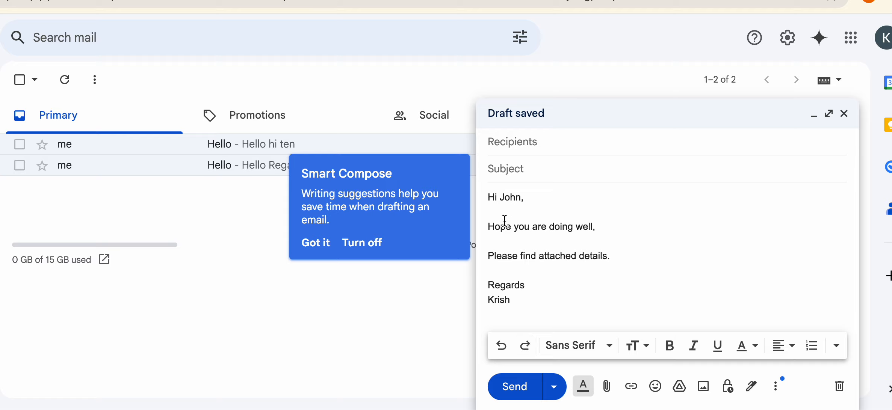
- Change the font of the greeting line to Comic Sans MS
triple_click(517, 197)
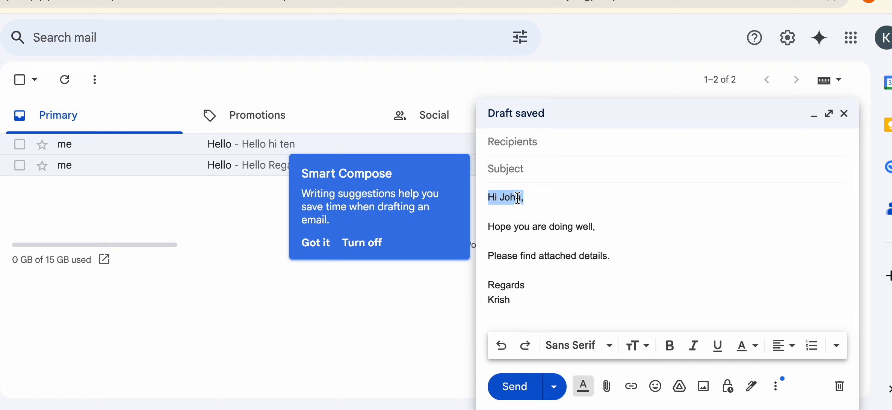
left_click(582, 351)
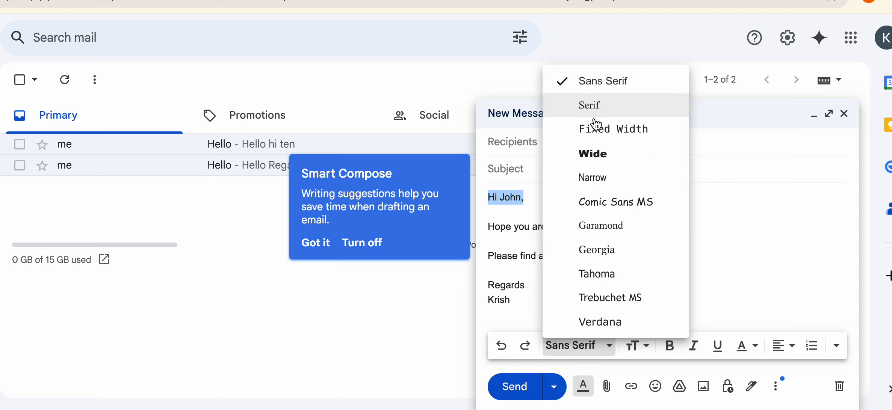
left_click(592, 204)
left_click(515, 200)
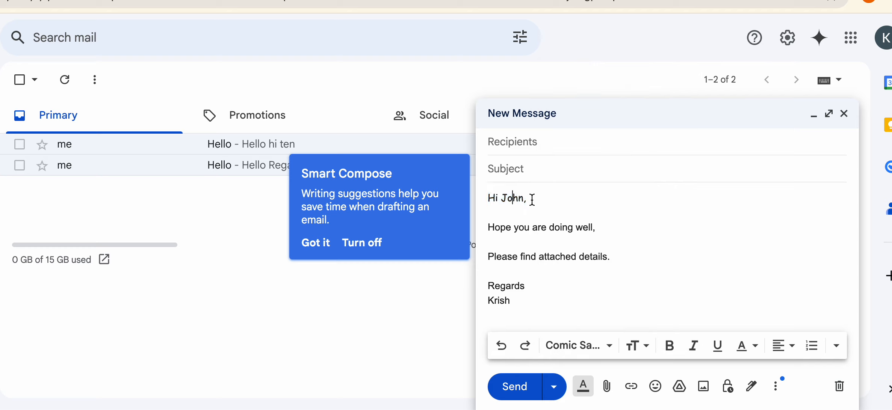
- Change the font of the line "Hope you are doing well," to Trebuchet MS
triple_click(525, 229)
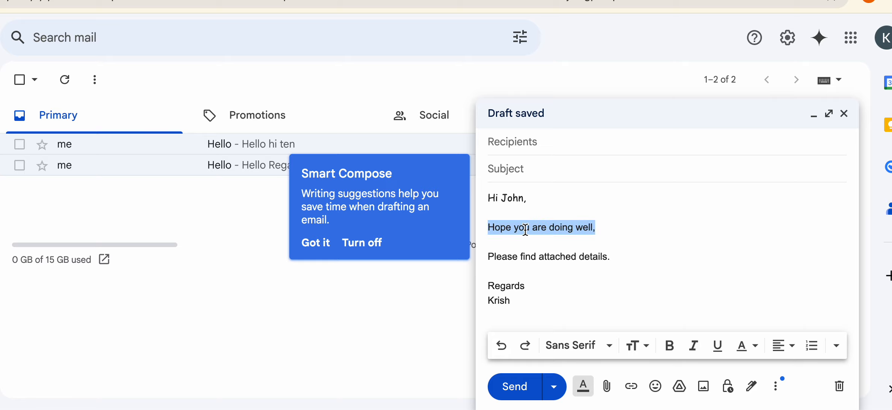
left_click(570, 345)
left_click(593, 299)
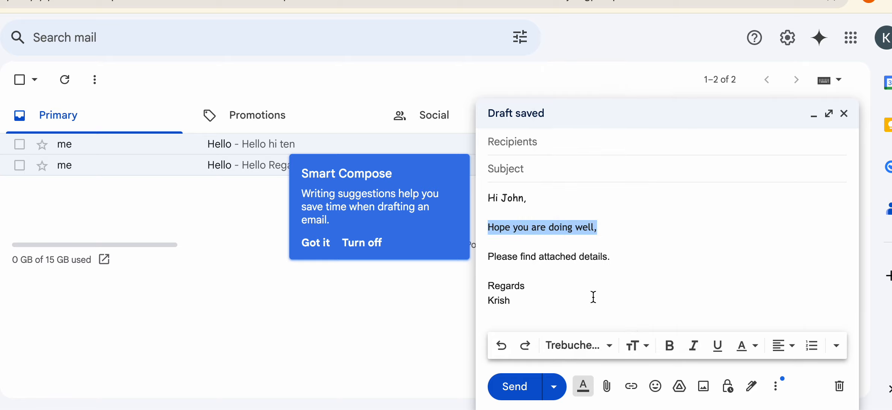
- Change the font of the sentence "Please find attached details." to Wide
triple_click(562, 257)
left_click(579, 345)
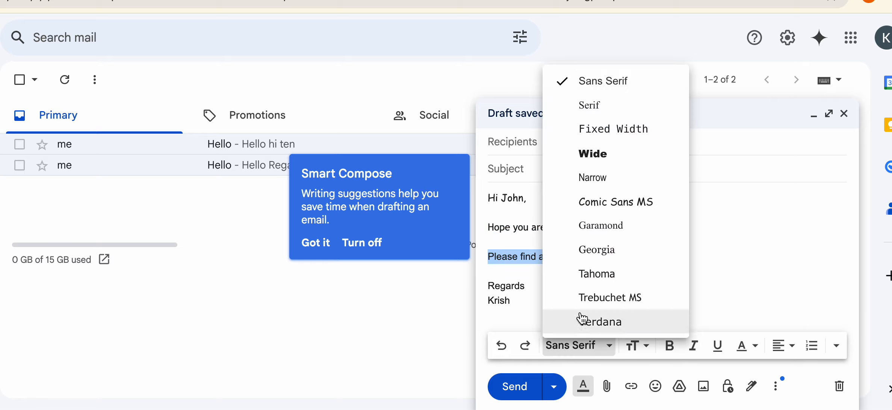
left_click(578, 154)
left_click(574, 298)
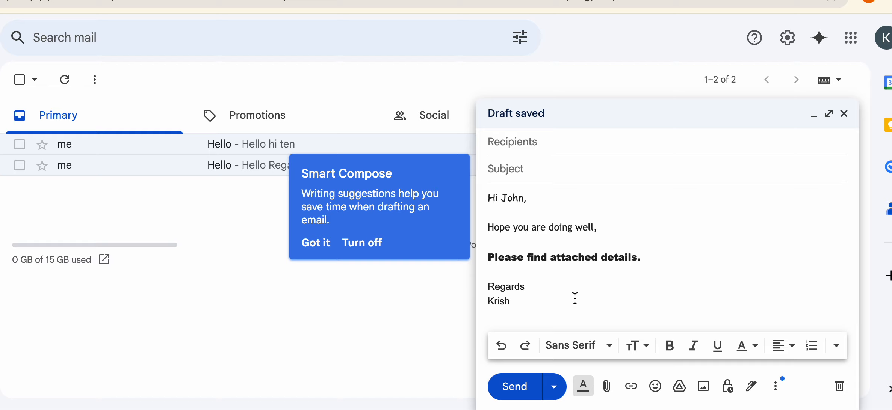
- Try the Small and Large text sizes on the sentence "Please find attached details."
left_click(635, 345)
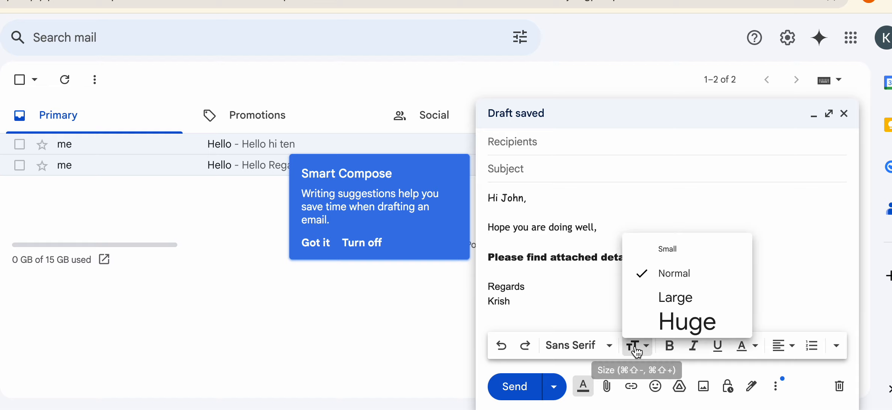
triple_click(556, 258)
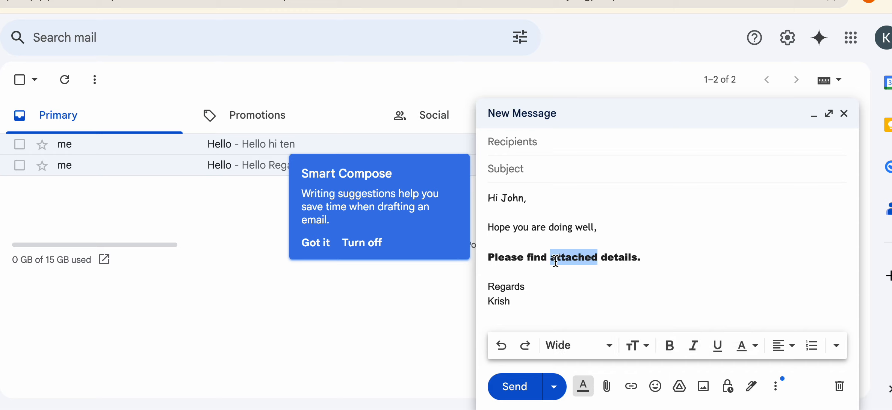
left_click(633, 351)
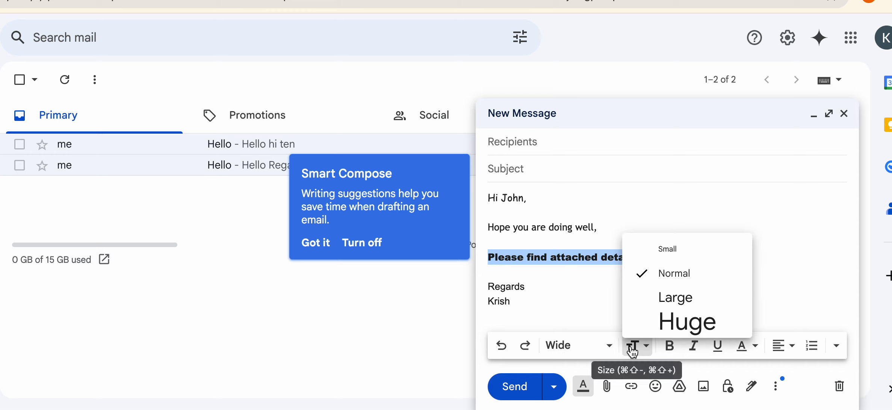
left_click(659, 253)
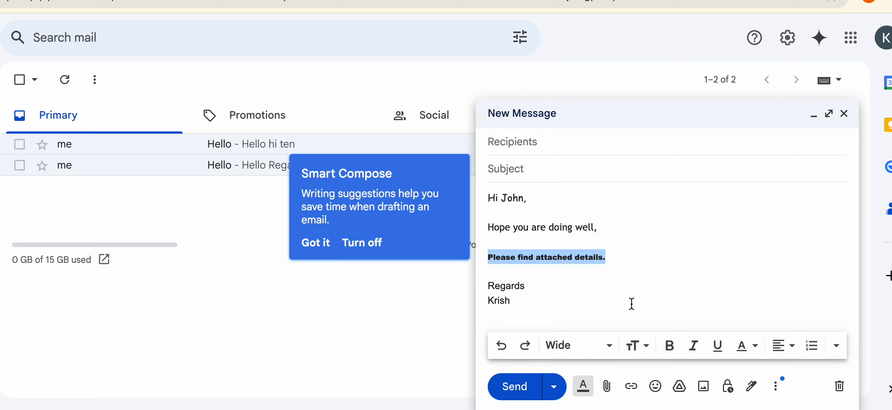
left_click(639, 346)
left_click(661, 297)
left_click(635, 346)
left_click(647, 316)
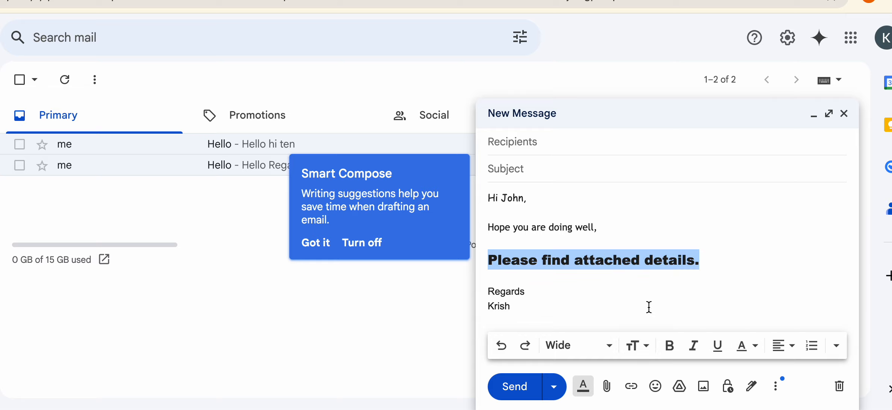
- Set the sentence "Please find attached details." to Huge size and apply bold to it
left_click(642, 342)
left_click(667, 324)
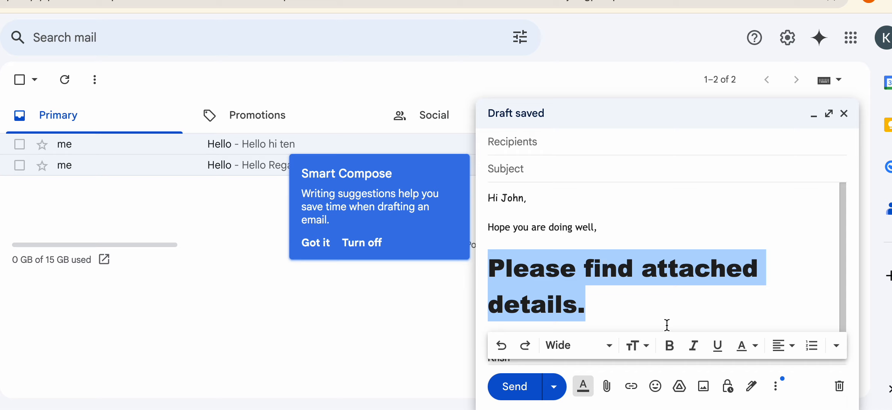
left_click(673, 358)
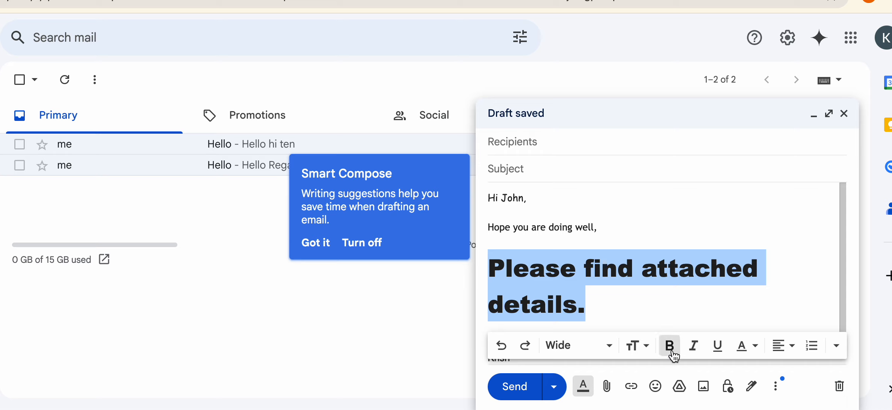
- Make the line "Hope you are doing well," bold, italic and underlined
triple_click(551, 229)
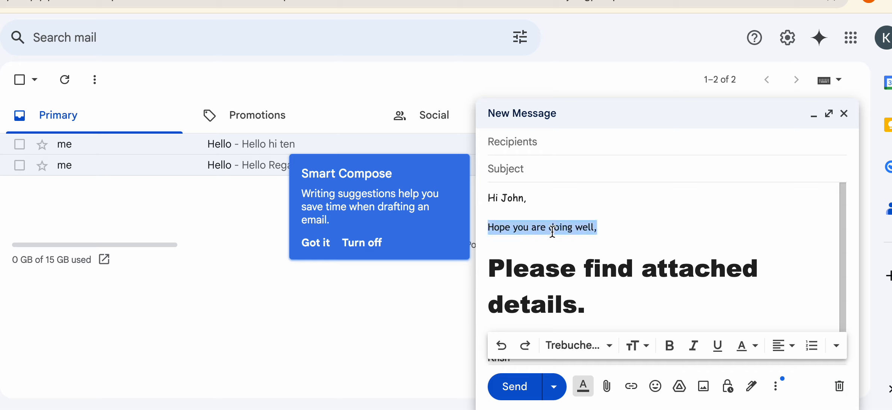
left_click(673, 355)
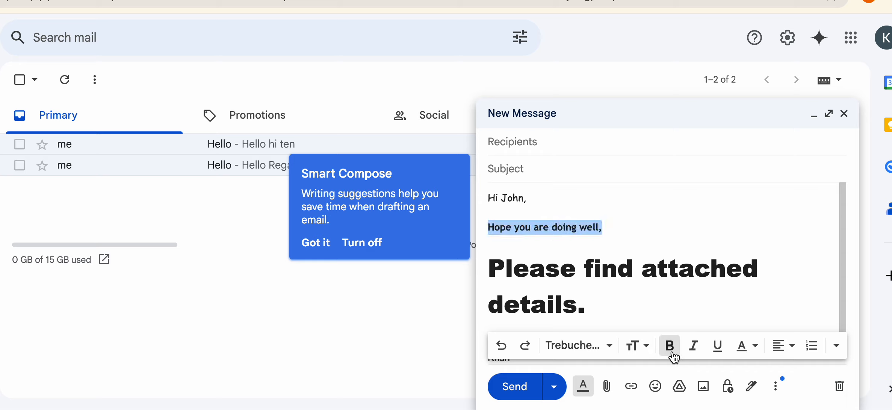
left_click(693, 349)
left_click(716, 351)
- Give the line "Hope you are doing well," a yellow text color and a blue background color
left_click(746, 353)
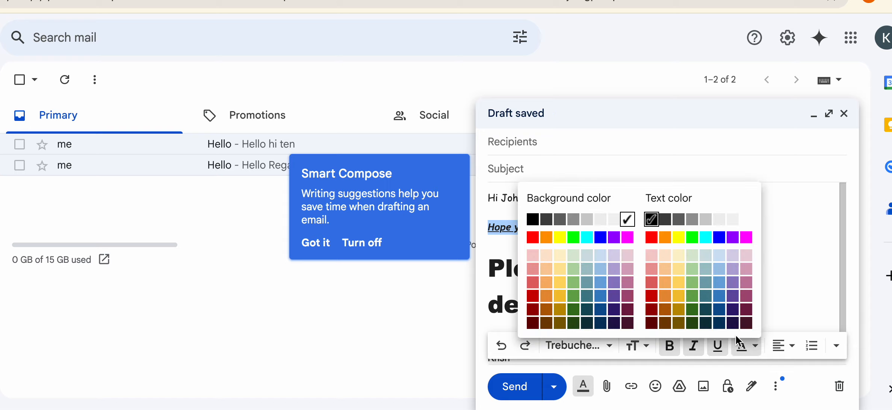
left_click(680, 239)
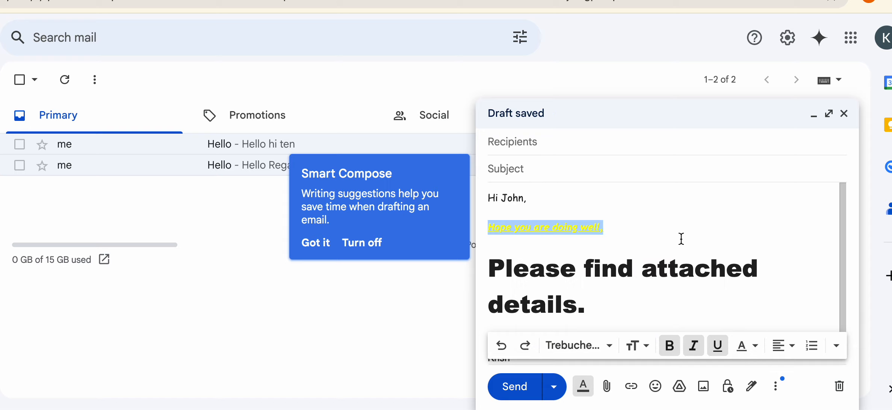
left_click(633, 219)
triple_click(599, 230)
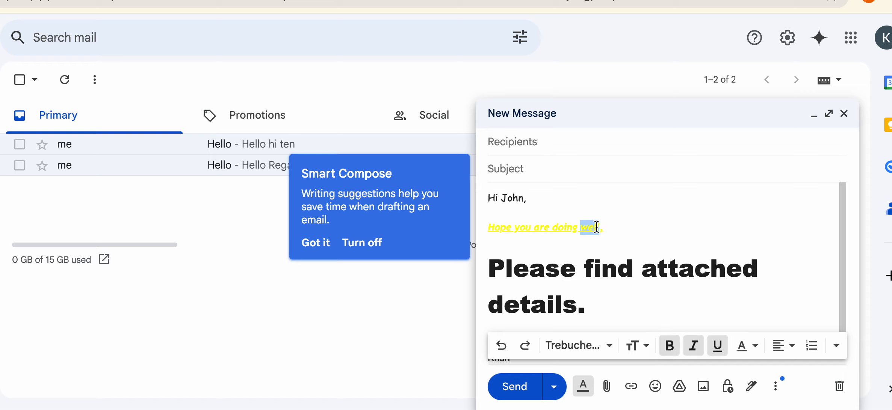
left_click(736, 349)
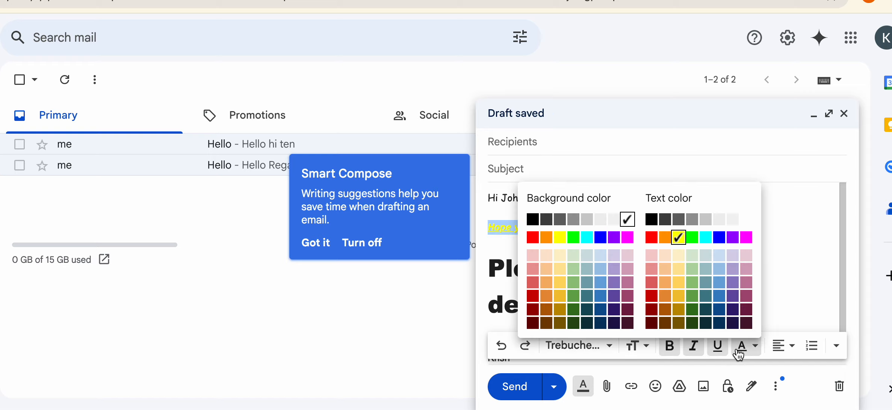
left_click(605, 239)
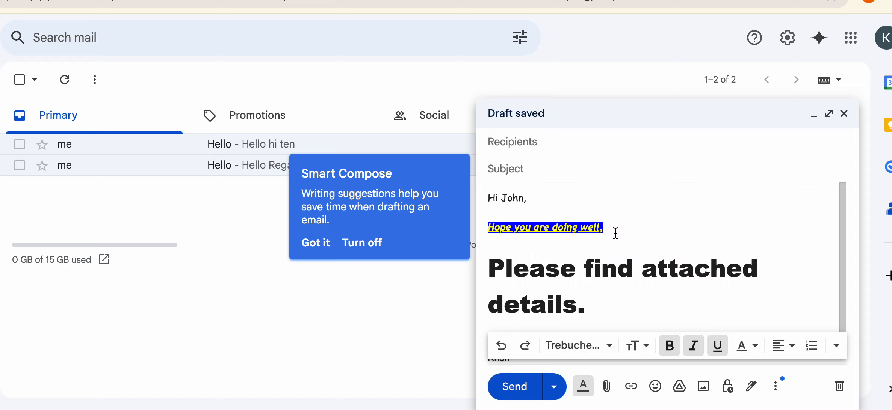
- Try center and right alignment on the line "Hope you are doing well," and set it back to left alignment
left_click(782, 357)
left_click(781, 305)
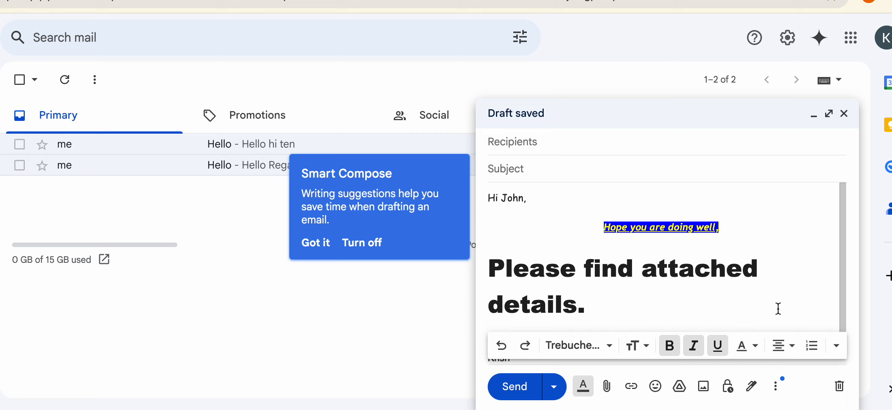
left_click(782, 357)
left_click(784, 324)
left_click(783, 356)
left_click(784, 283)
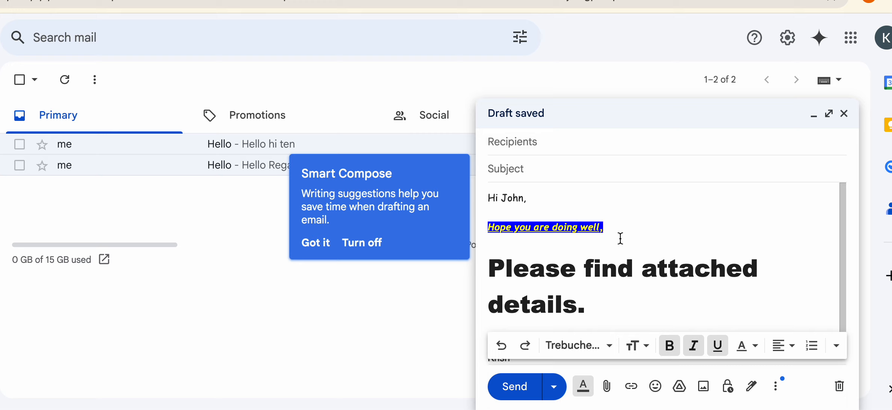
- Turn the line "Hope you are doing well," into a numbered list and add the items "e", "ff", "dd" and "fgg"
left_click(811, 345)
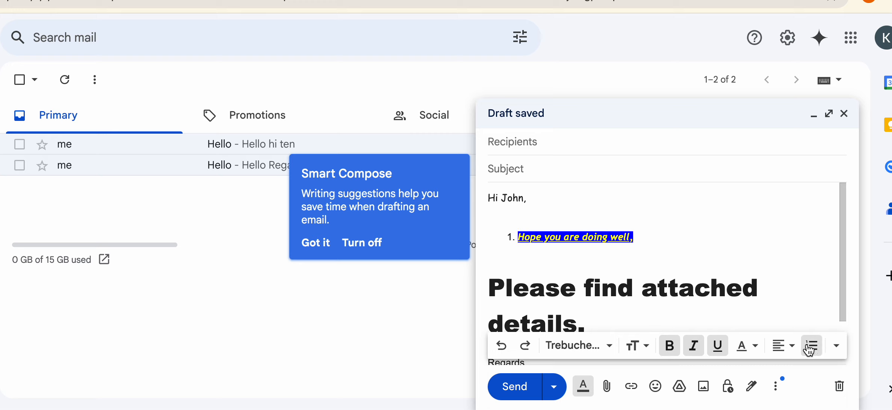
key("Return")
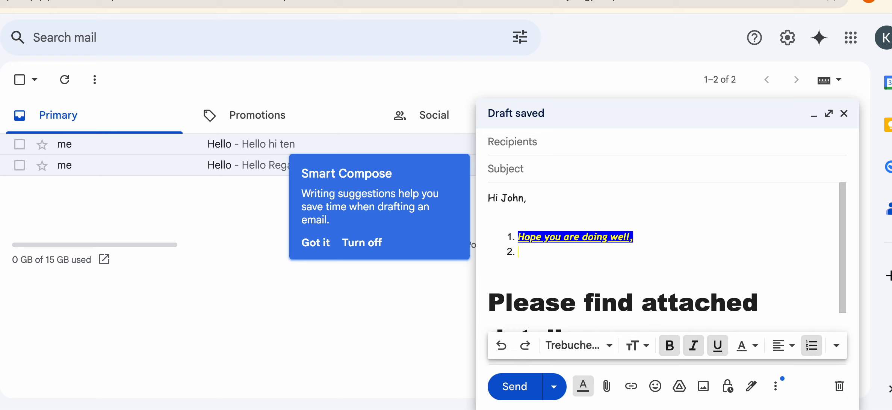
type("e")
key("Return")
type("ff")
key("Return")
type("dd")
key("Return")
type("fgg")
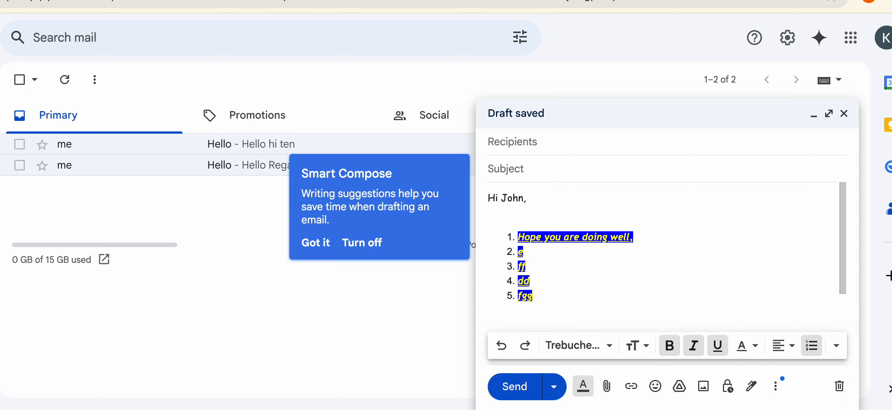
key("Return")
- Start a bulleted list below the numbered items and remove all formatting from "Hope you are doing well," and its list items
left_click(837, 346)
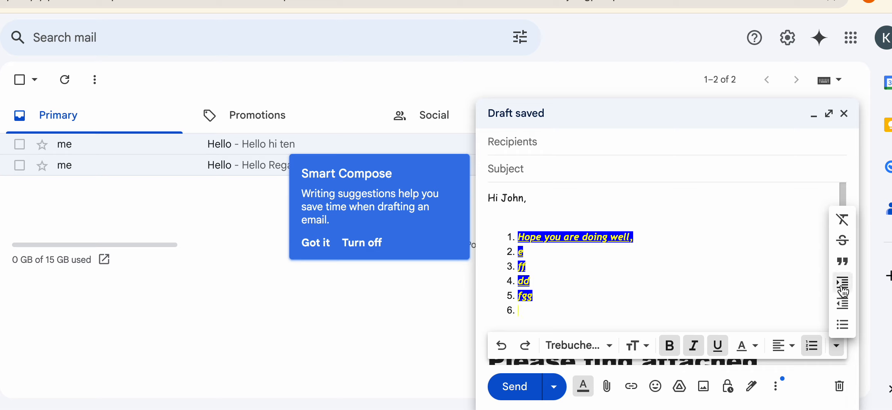
left_click(842, 325)
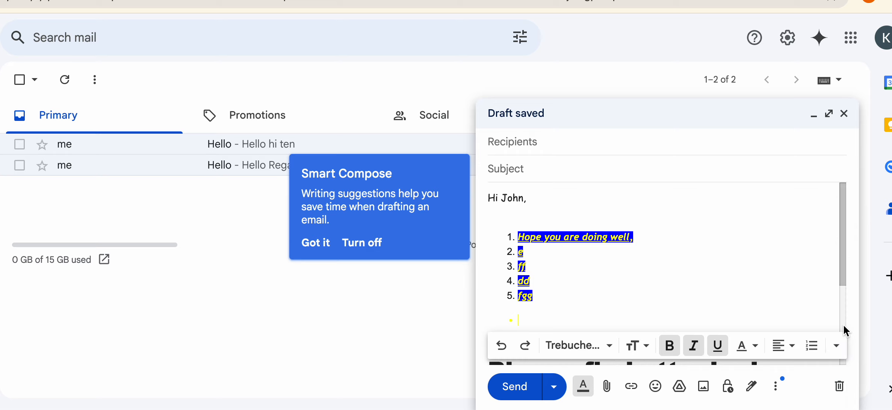
left_click(836, 345)
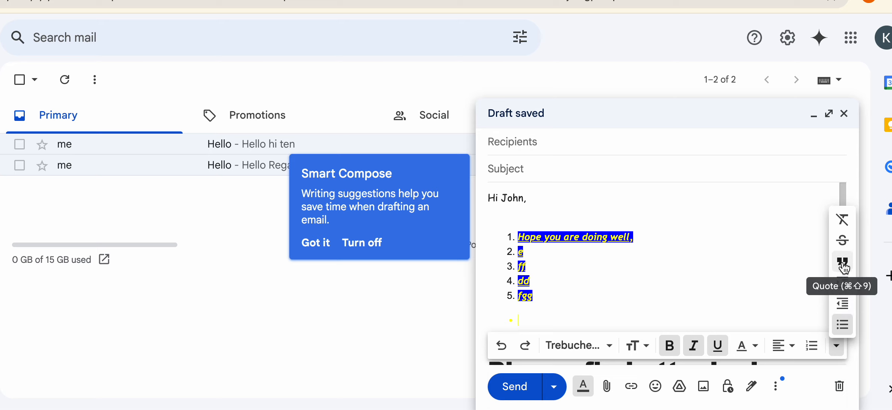
left_click(843, 225)
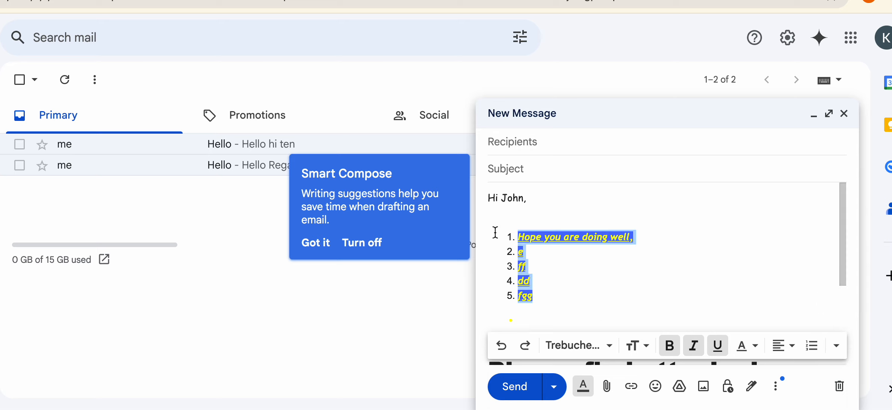
left_click(836, 349)
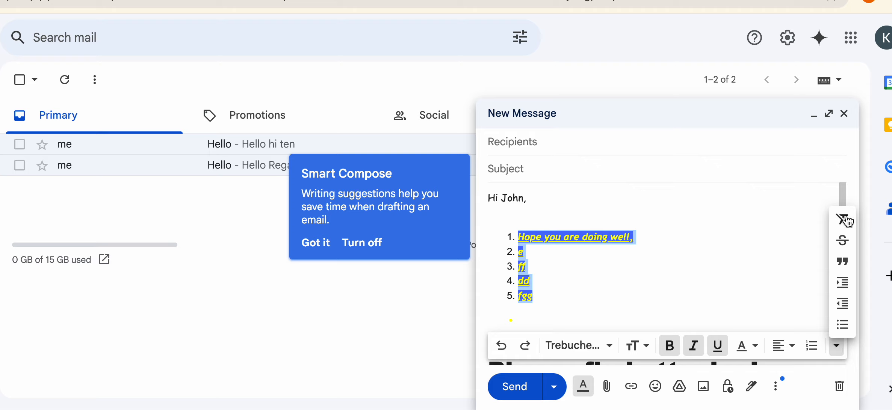
left_click(844, 218)
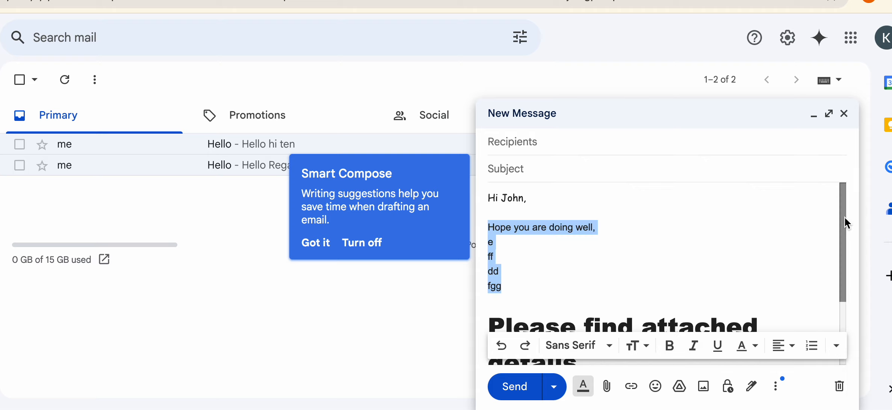
left_click(558, 265)
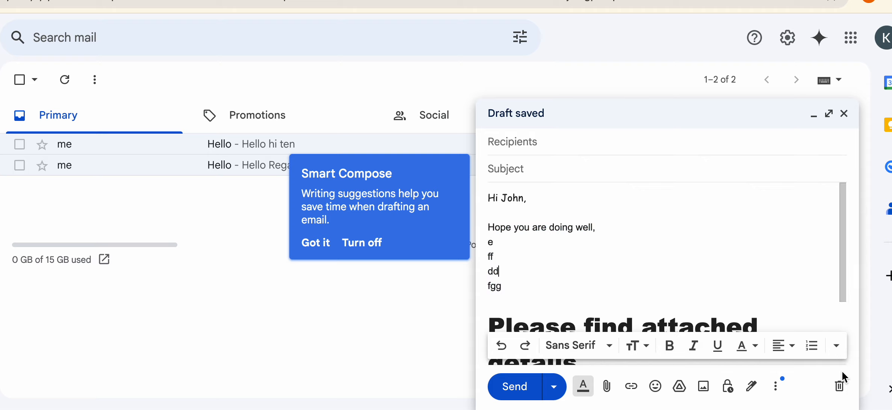
- Format the line "dd" in the email body as a quote
left_click(836, 345)
left_click(842, 261)
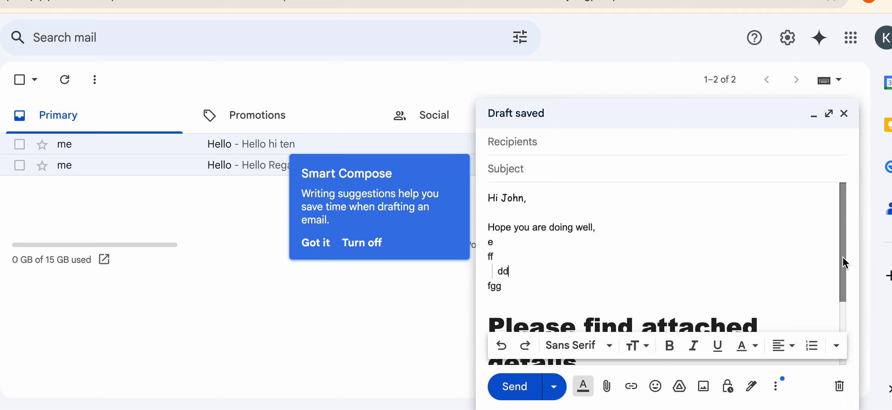
left_click(837, 347)
left_click(730, 274)
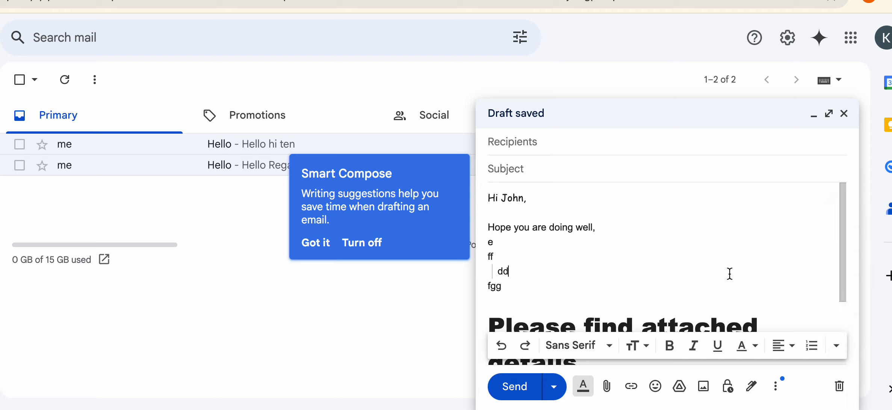
- Hide the formatting options and attach the Word document whose name ends in "Data_Eng_PCA" from the Desktop
left_click(585, 390)
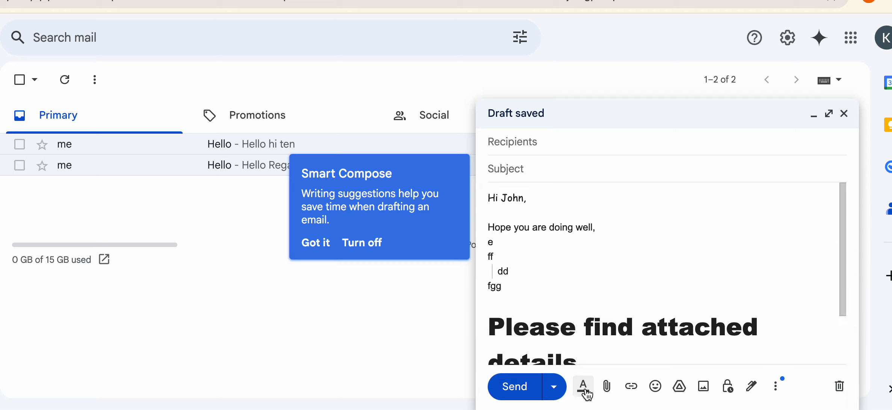
left_click(609, 390)
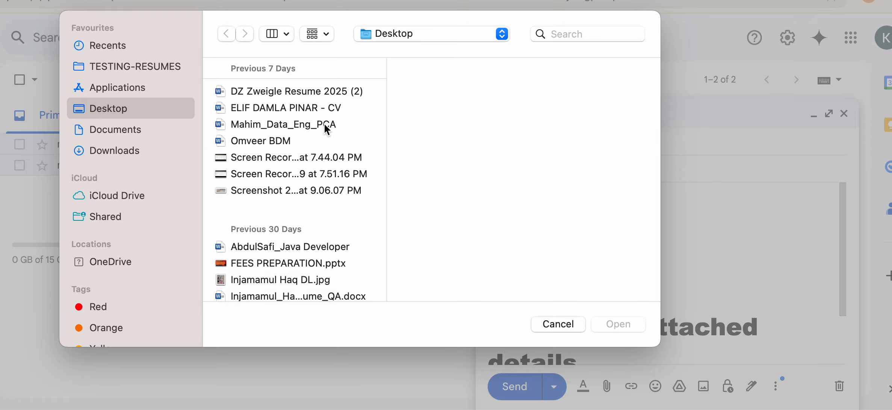
double_click(324, 125)
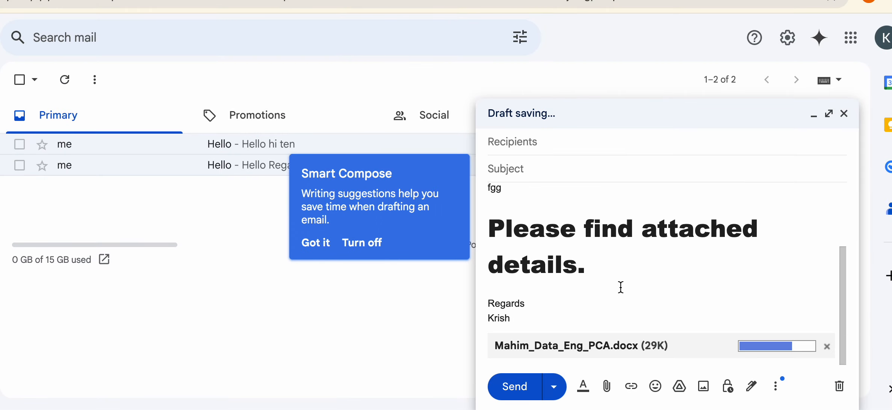
left_click(631, 387)
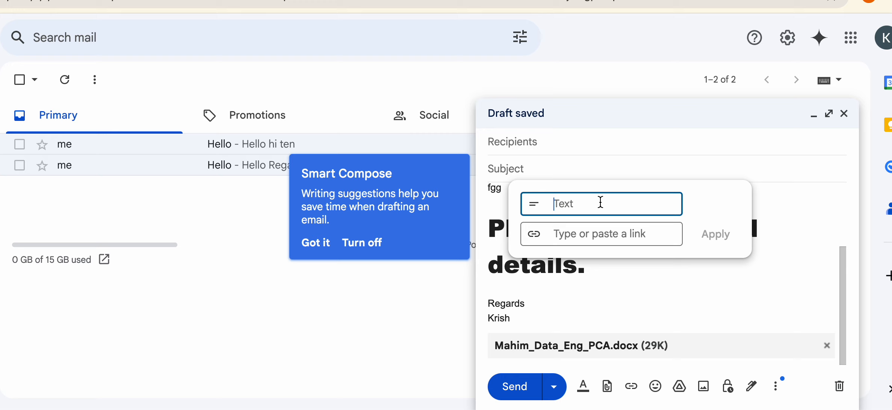
type("Hello")
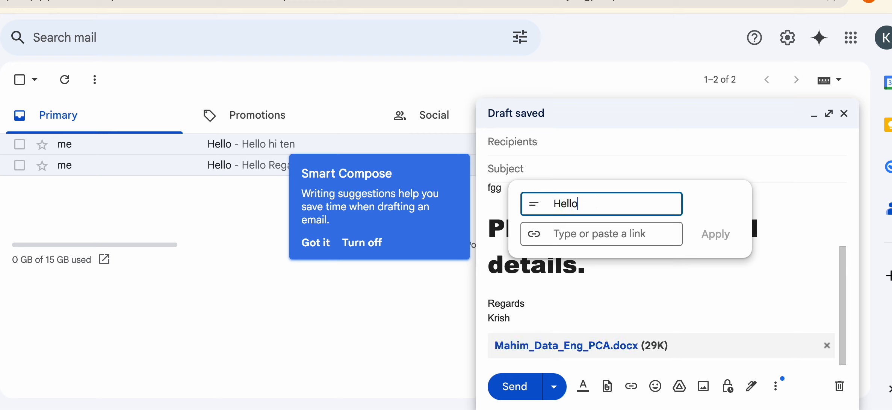
key("Tab")
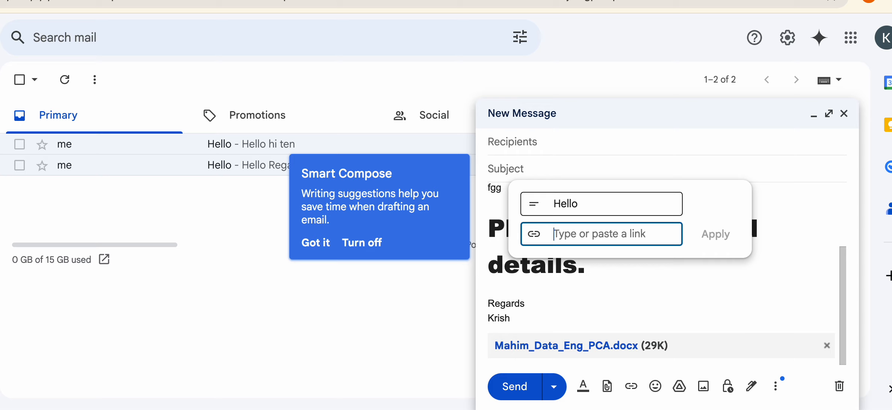
type("ww")
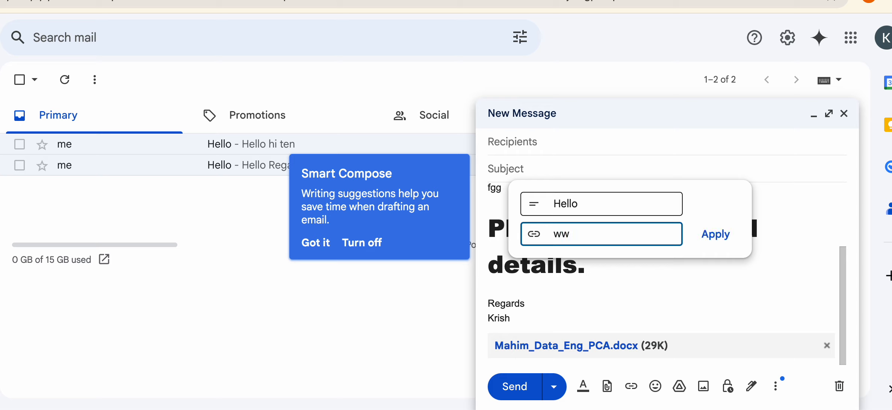
type("w.google.com")
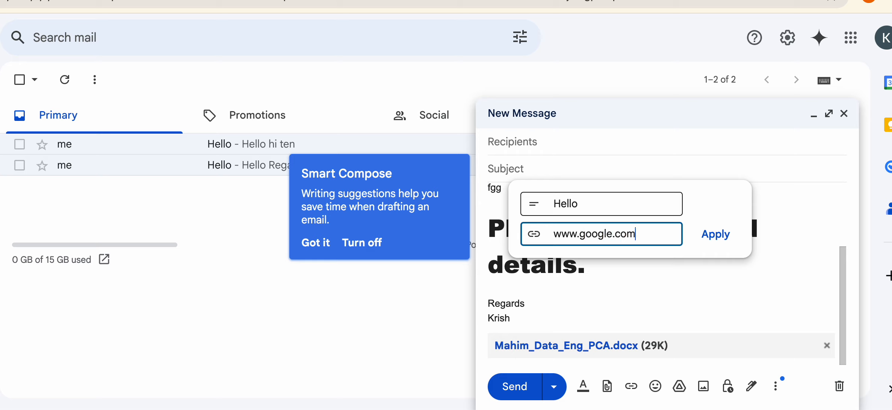
left_click(715, 234)
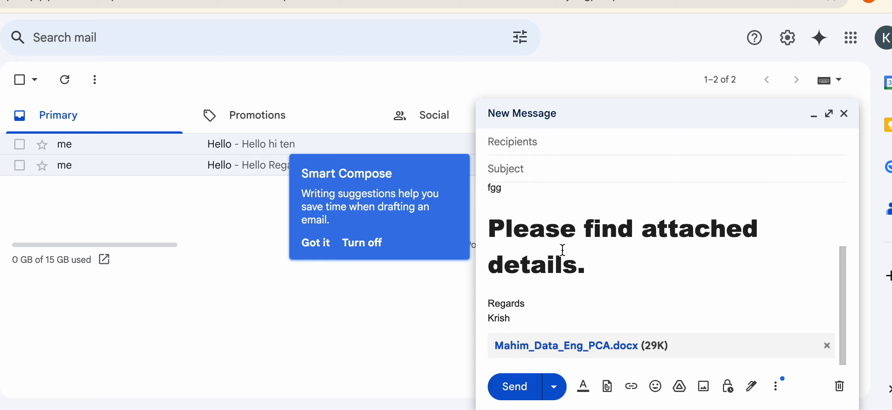
- Add the line "Hello" below "Please find attached details." with a blank line after it
left_click(539, 289)
type("Hello")
key("Return")
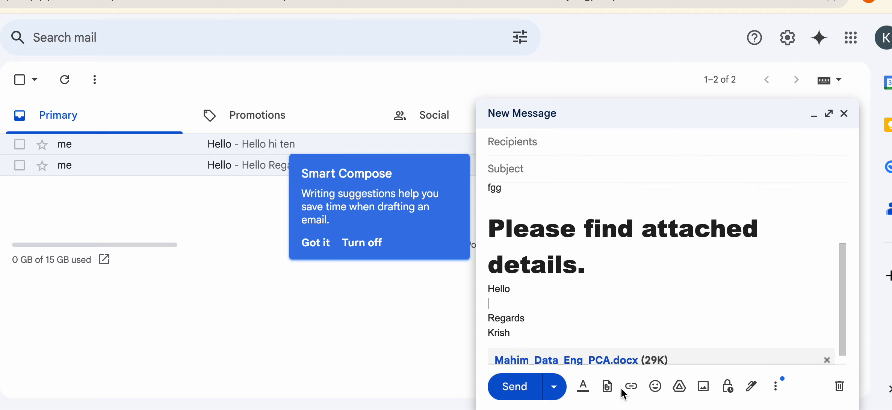
left_click(631, 389)
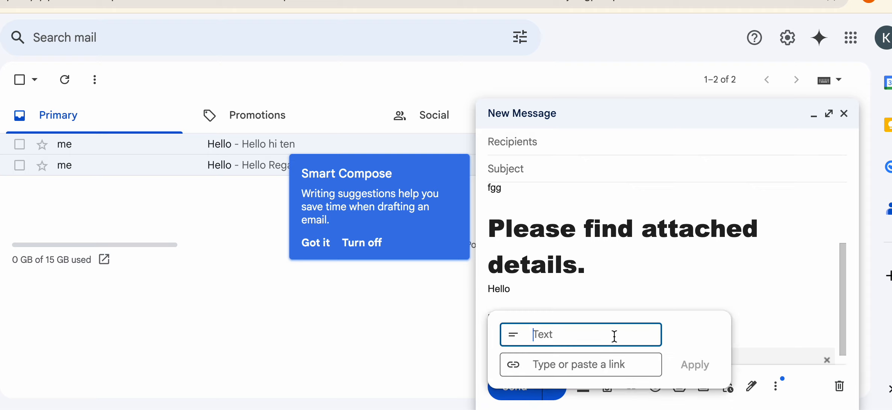
left_click(600, 285)
double_click(503, 288)
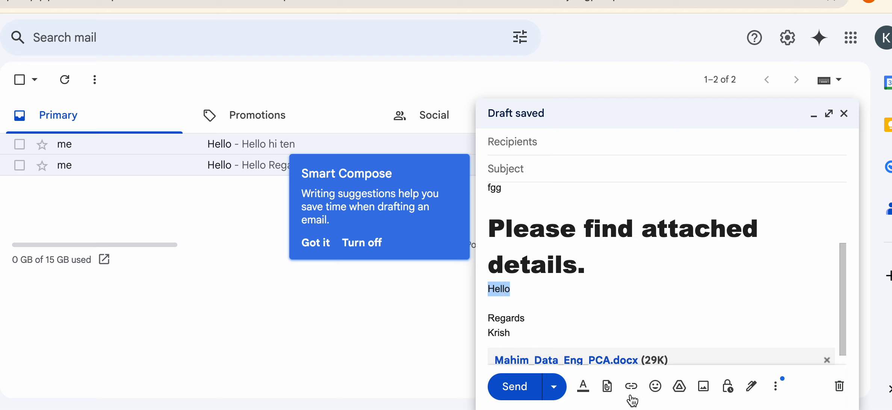
left_click(632, 389)
type("We")
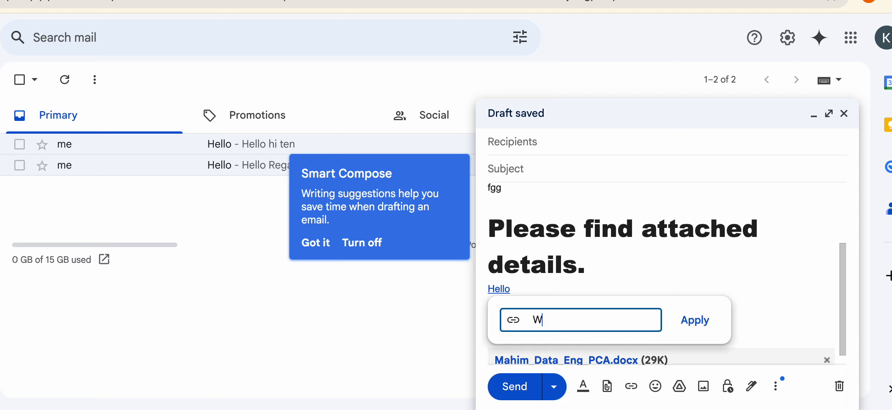
key("BackSpace")
type("www.google.com")
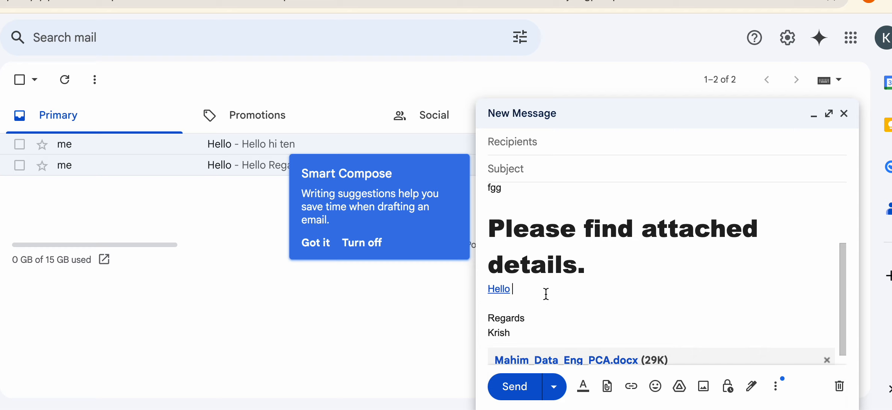
left_click(499, 293)
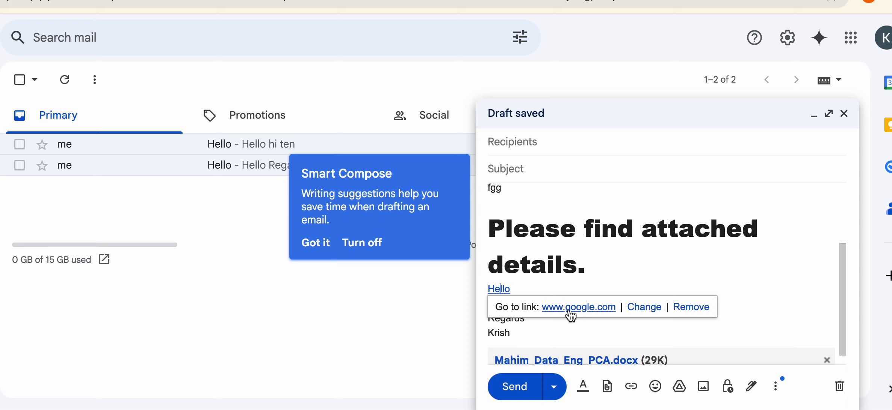
- Examine the emoji picker and the Google Photos, Upload and Web Address (URL) sources for inserting a photo, dismissing the Smart Compose tip
left_click(654, 386)
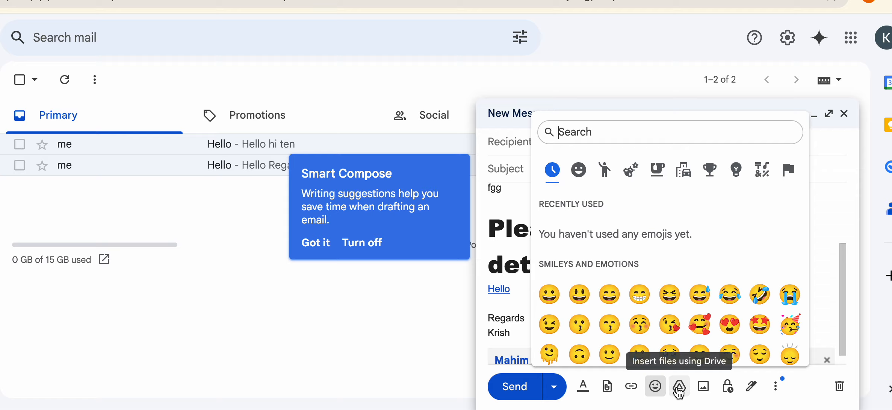
left_click(703, 387)
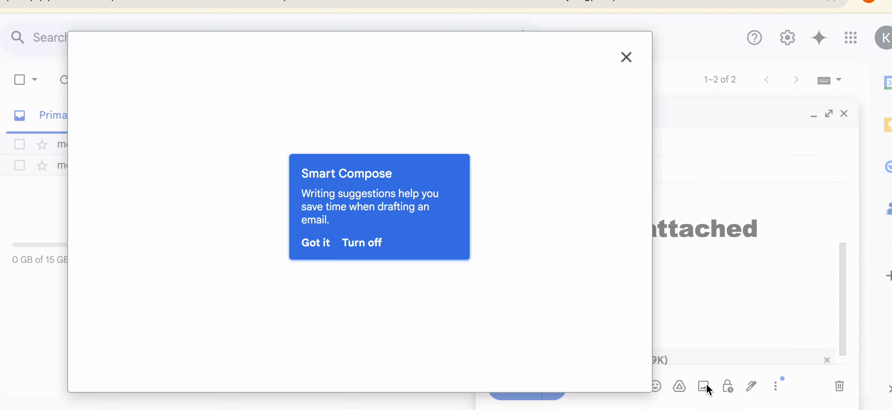
left_click(318, 244)
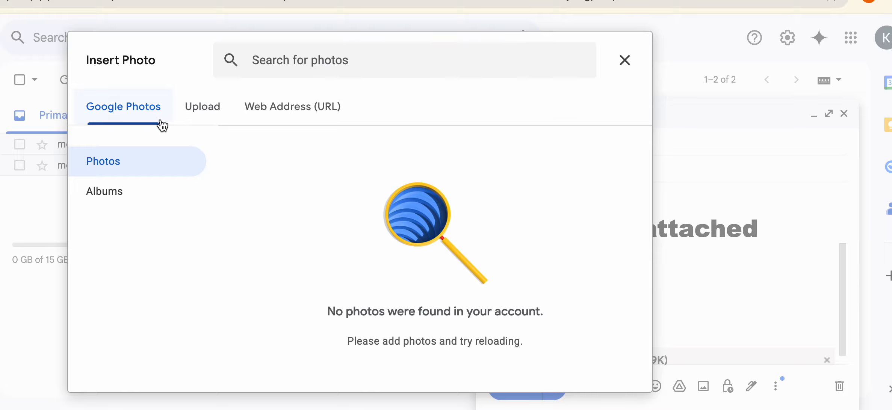
left_click(207, 117)
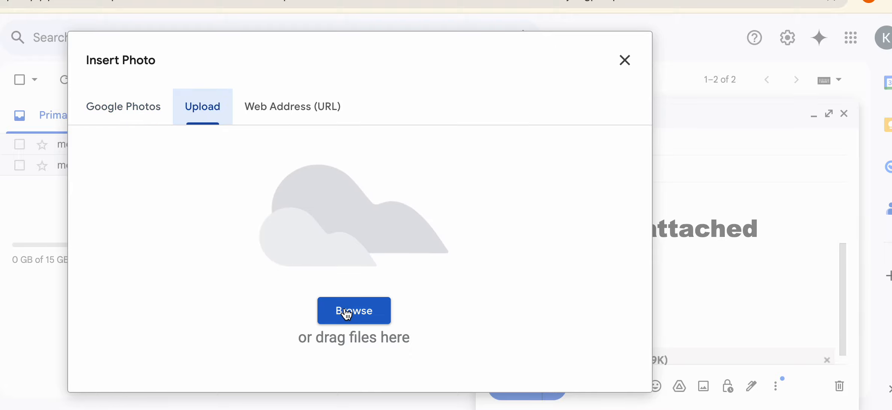
left_click(295, 118)
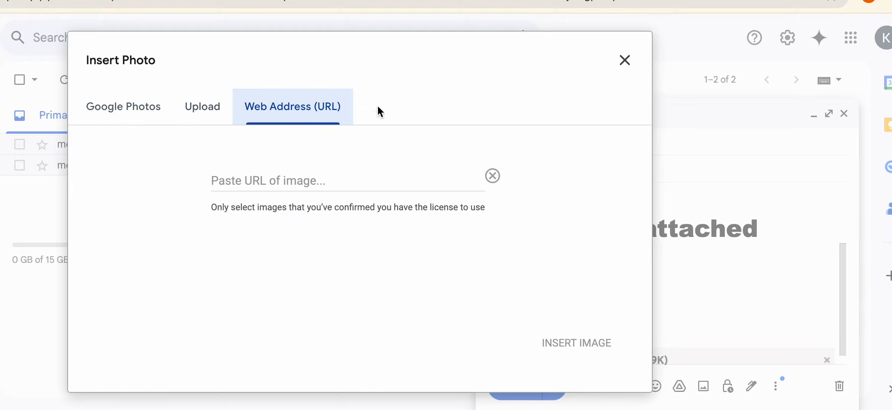
left_click(624, 60)
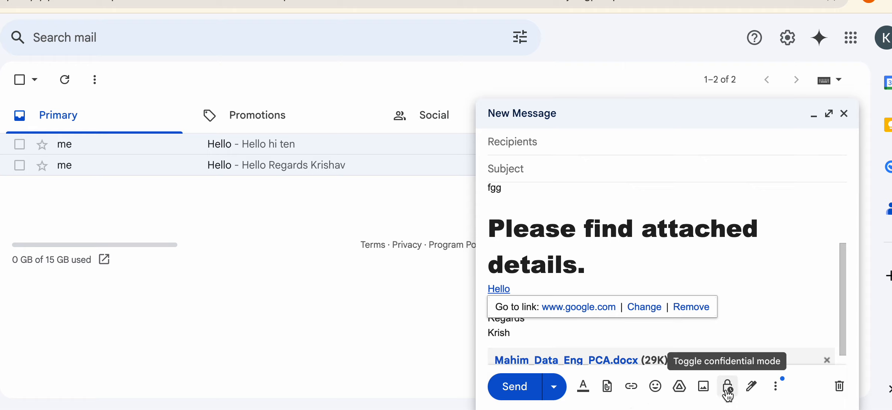
- Examine the signature choices and the additional options available for the email draft
left_click(751, 387)
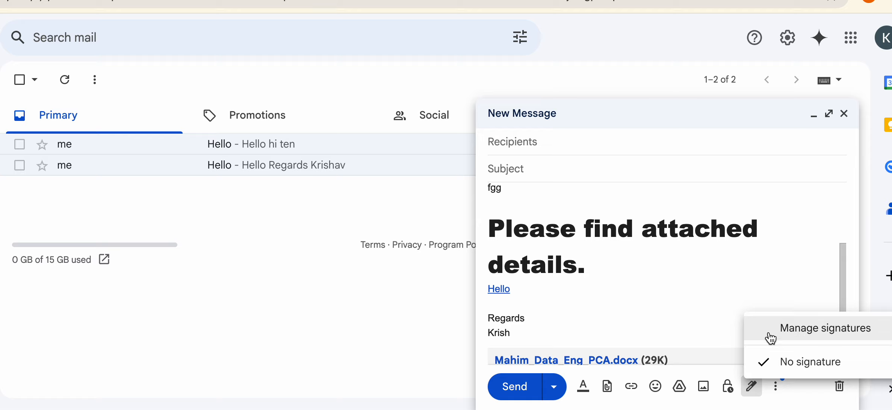
left_click(751, 387)
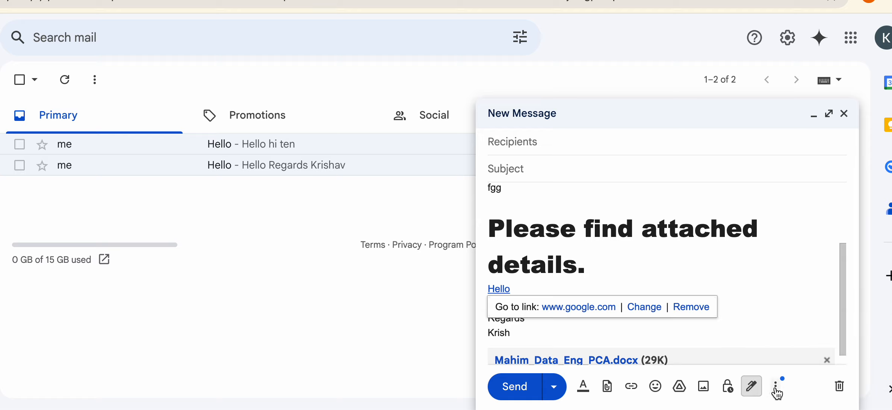
left_click(776, 388)
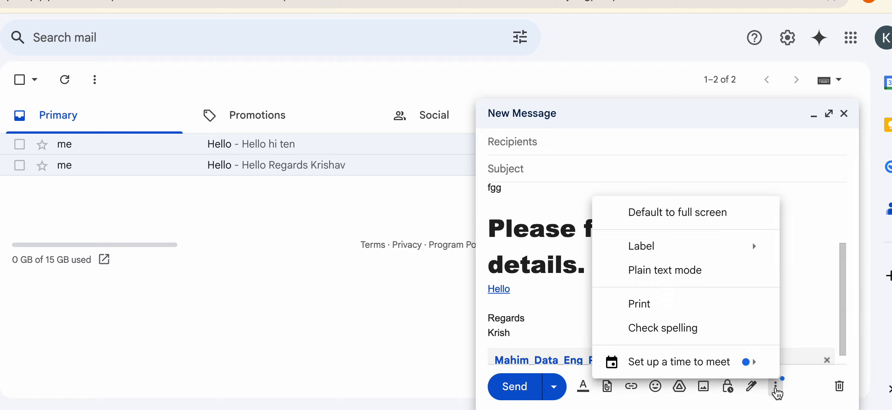
left_click(791, 304)
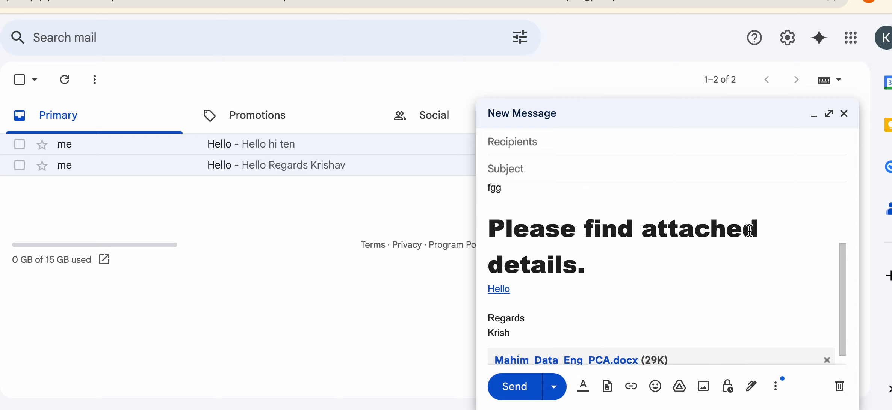
- Discard the email draft
left_click(839, 387)
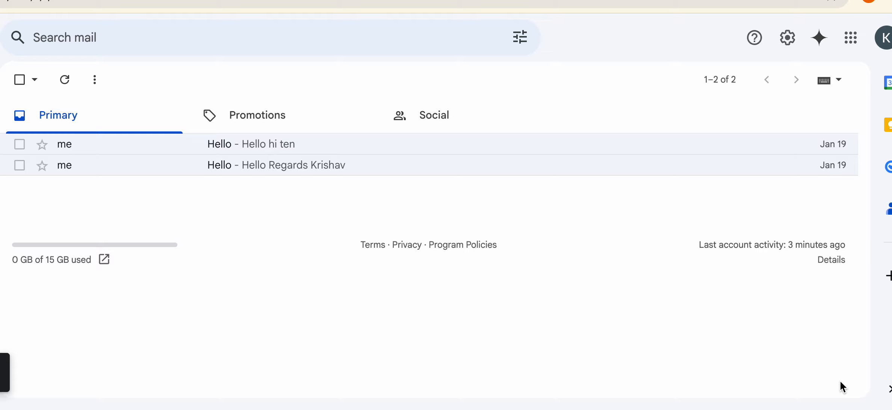
key("super+shift+5")
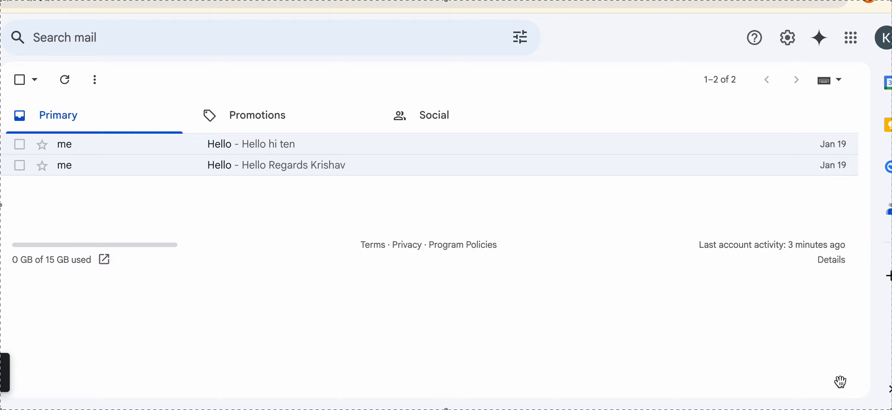